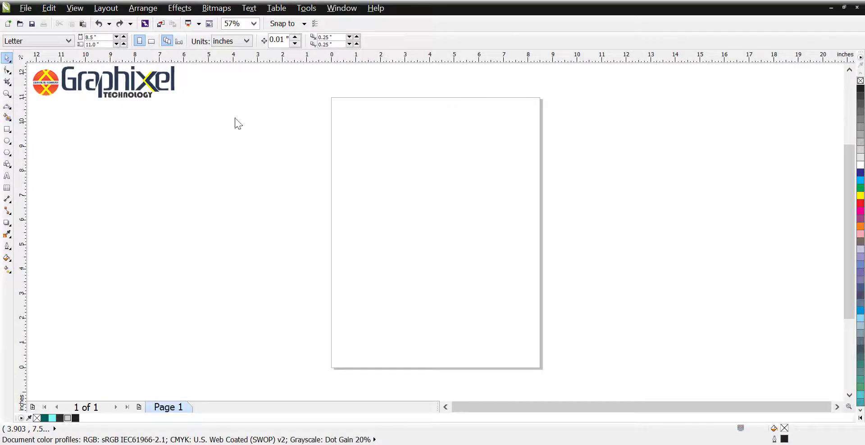
Draw a circle about 4 in in diameter with the Ellipse tool and centre it on the page.
click(7, 141)
drag(353, 159, 450, 258)
key(space)
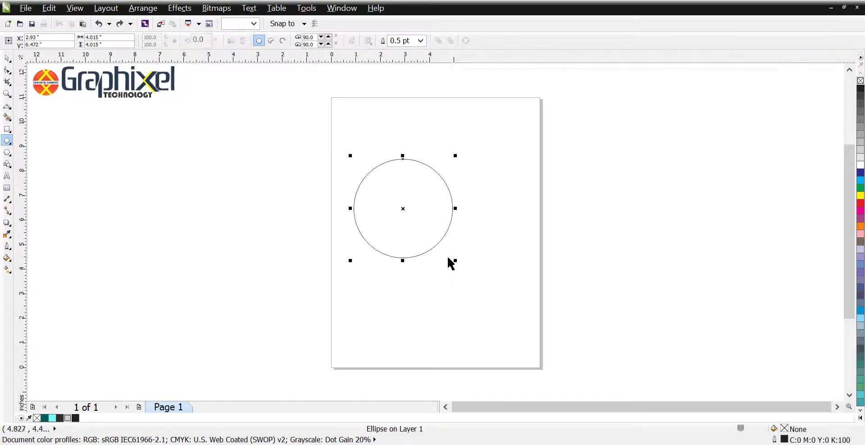
key(p)
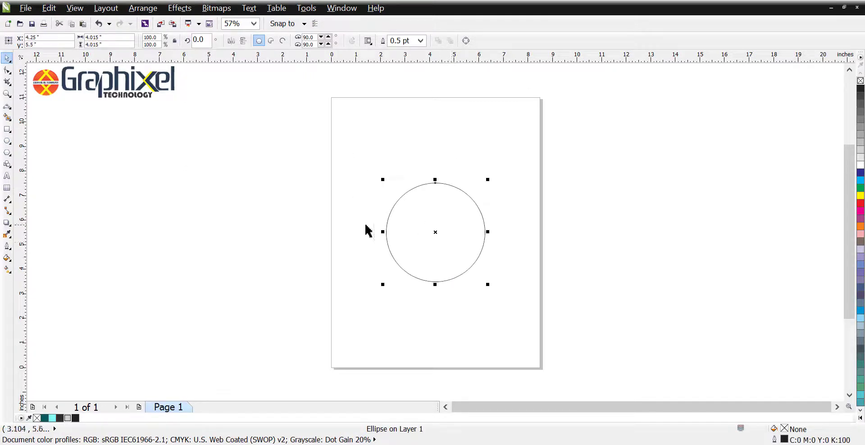
Draw a square about 2 in wide over the circle's lower-left quarter and weld both shapes into one teardrop.
click(7, 130)
drag(386, 233, 435, 232)
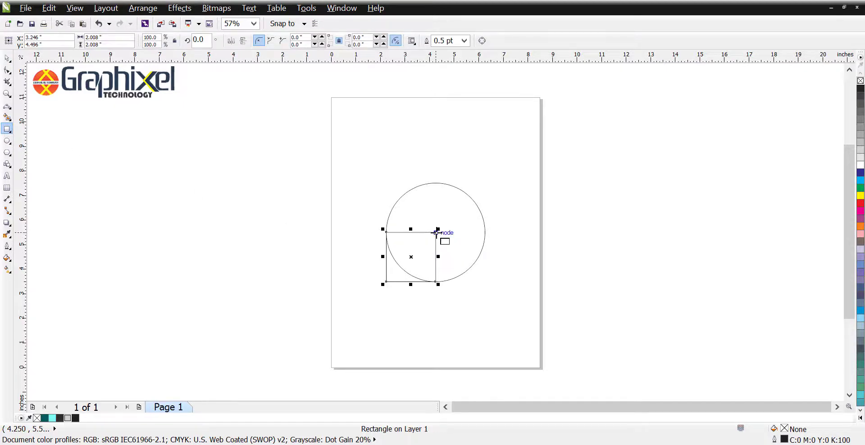
key(ctrl+a)
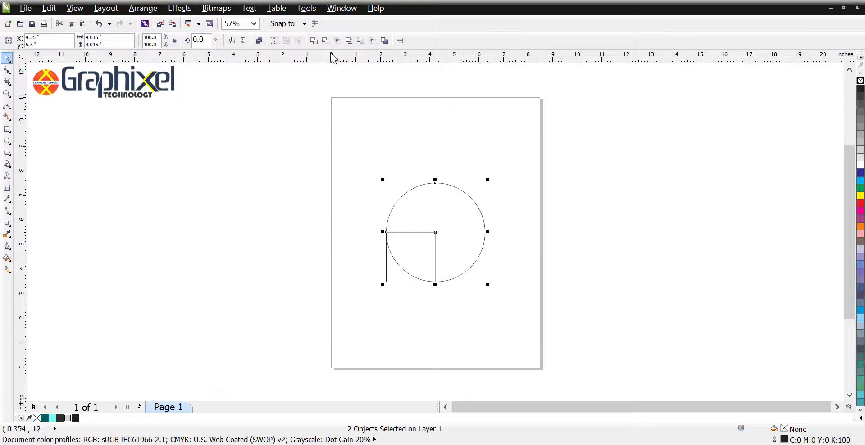
click(313, 41)
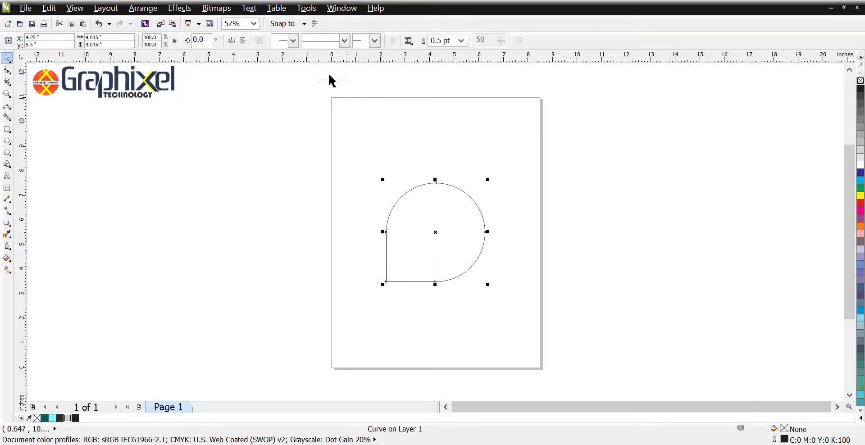
Mirror the teardrop vertically and make a concentric copy inside it, scaled down to about 3.1 in.
click(244, 42)
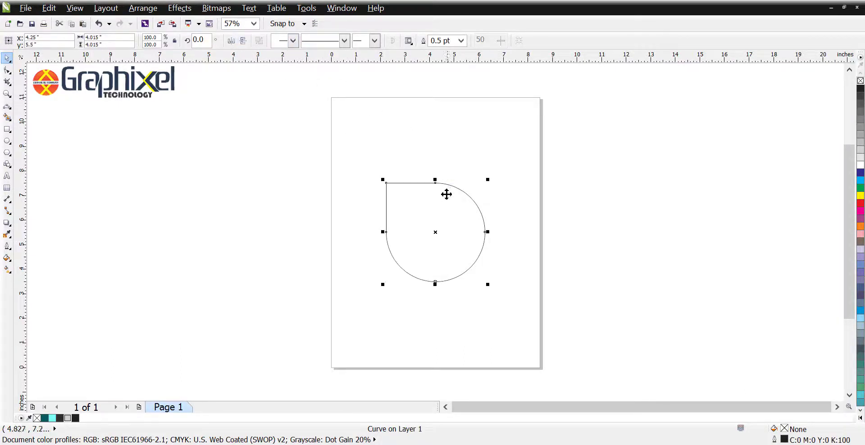
drag(383, 180, 391, 191)
right_click(392, 191)
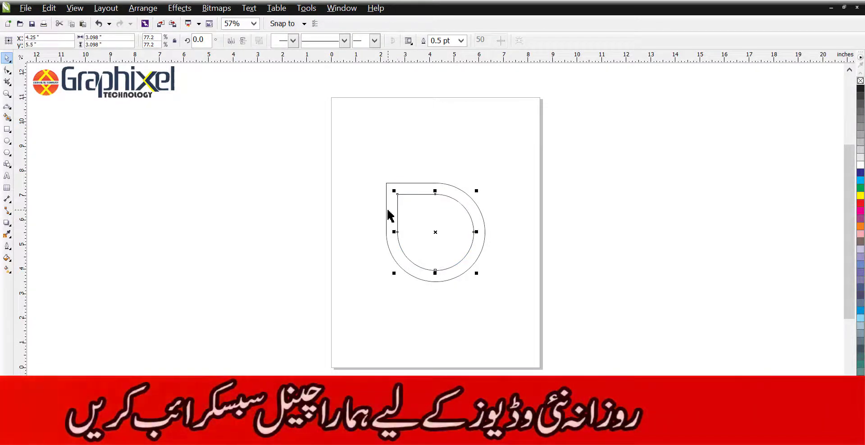
Cut the inner teardrop out of the outer one and delete the leftover inner shape to leave a ring.
shift+click(387, 208)
click(323, 40)
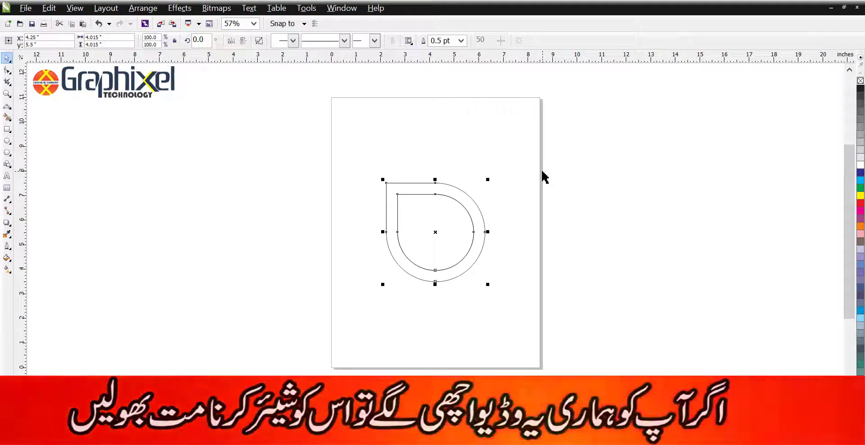
click(525, 193)
click(450, 237)
key(Delete)
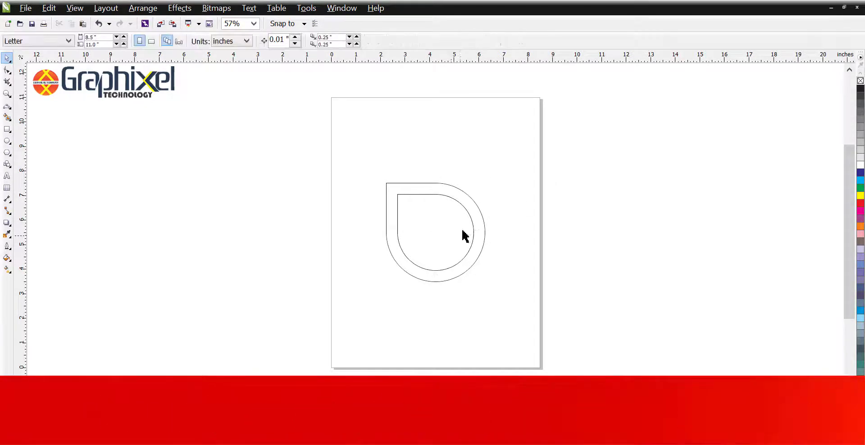
Make a vertically mirrored copy of the teardrop ring about 2 in below the original, overlapping it.
click(471, 214)
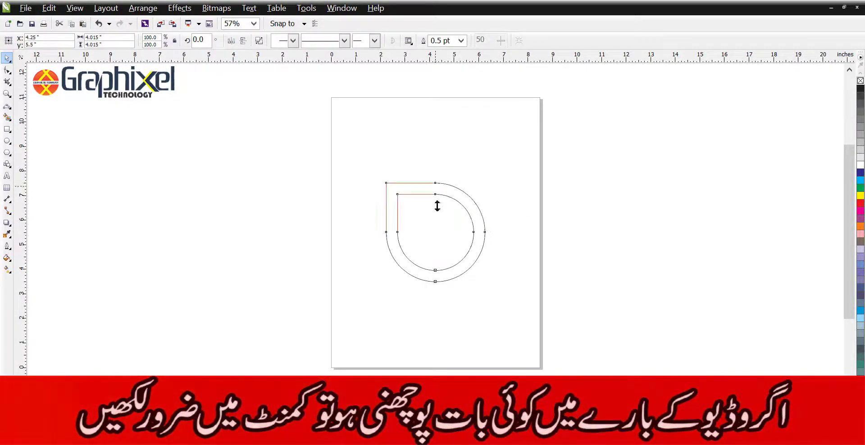
drag(436, 205, 437, 283)
click(506, 186)
drag(517, 150, 558, 265)
Fill the upper ring with a vertical linear gradient from light cyan at its top to dark teal at its bottom.
scroll(436, 270, up, 3)
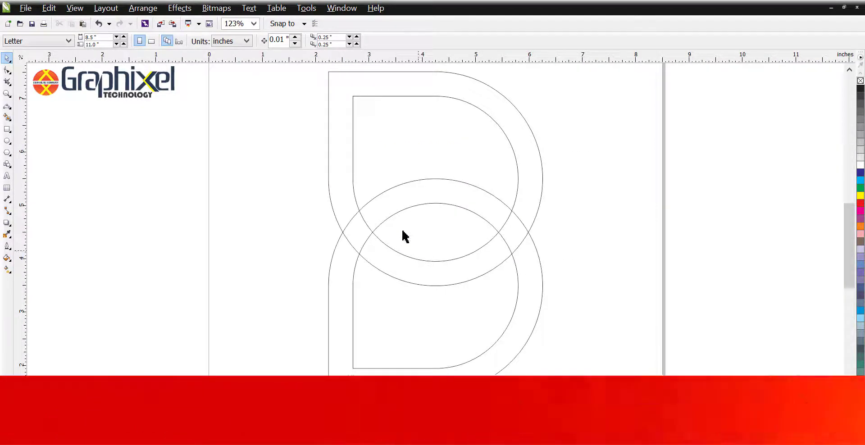
click(328, 166)
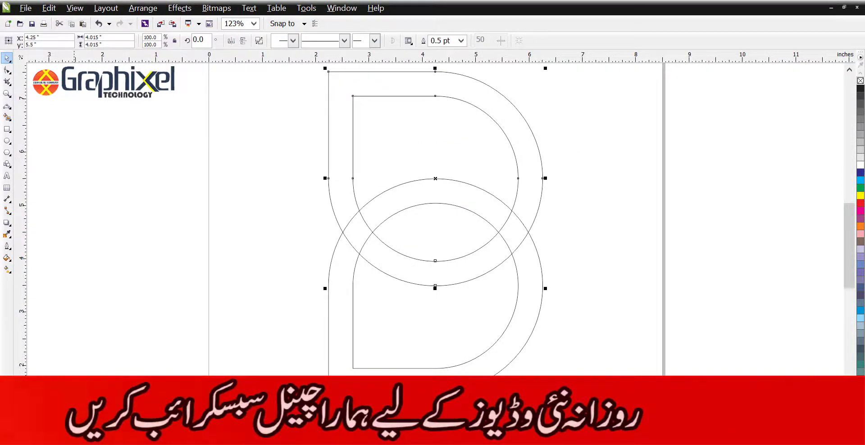
click(7, 269)
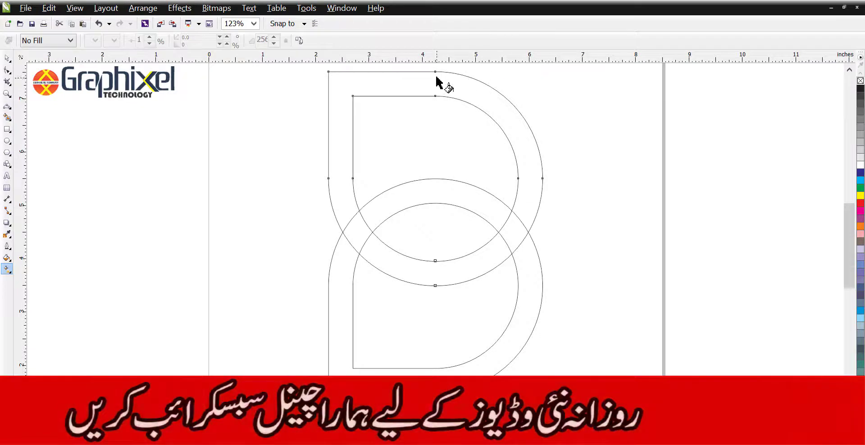
drag(435, 72, 435, 285)
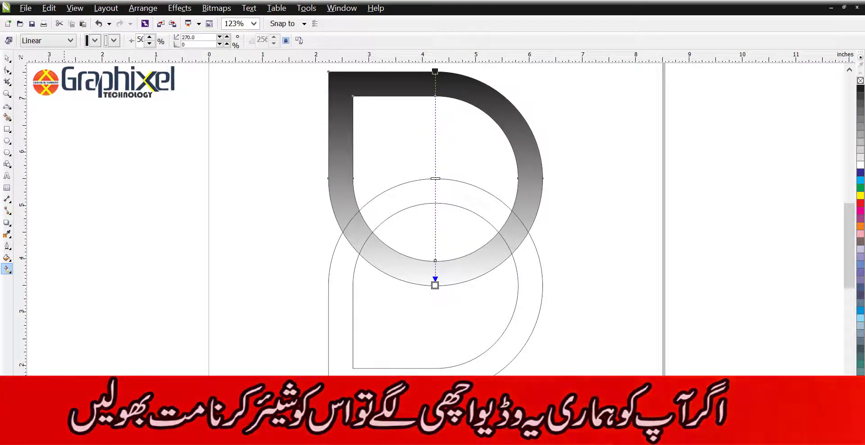
click(63, 431)
drag(247, 275, 436, 73)
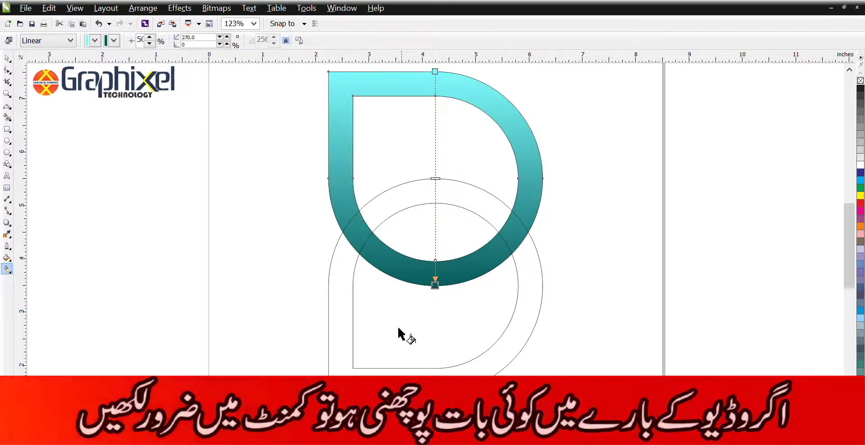
Fill the lower ring with a vertical linear gradient from light grey at its top to near-black at its bottom.
click(341, 321)
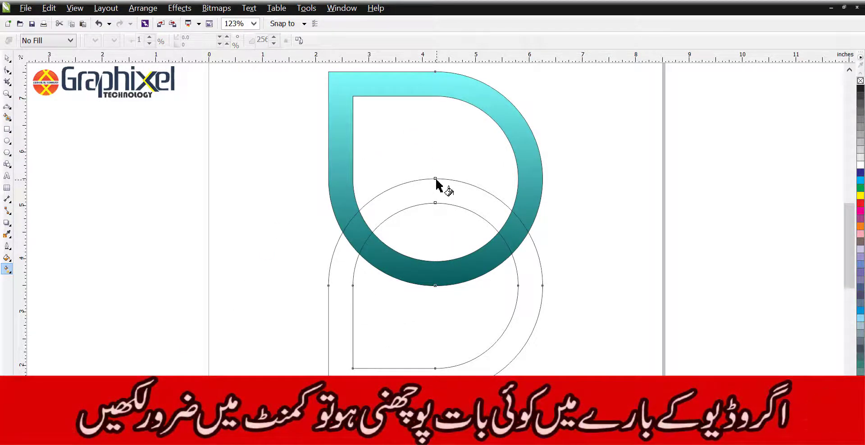
drag(435, 178, 435, 393)
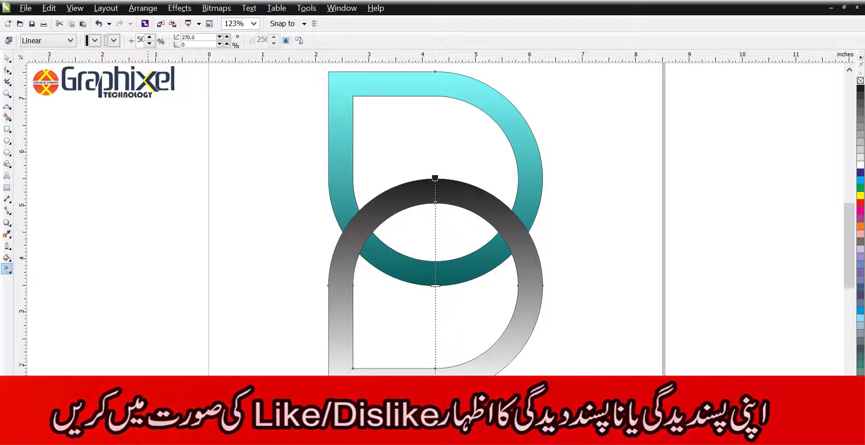
drag(147, 428, 435, 393)
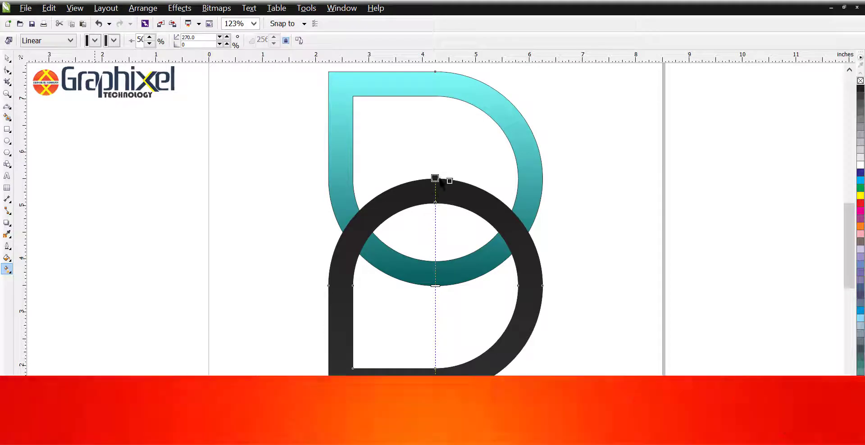
click(435, 178)
drag(435, 179, 435, 179)
key(space)
click(599, 145)
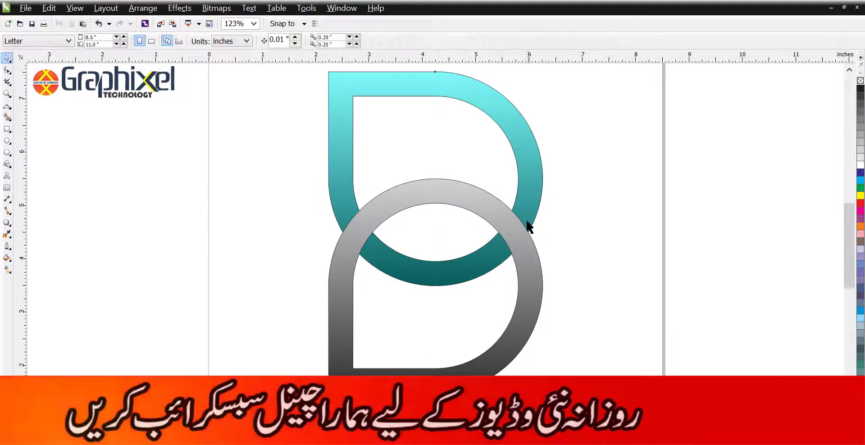
Draw a 3-point curve across the grey ring at the right-hand crossing, following the teal ring's hidden inner edge.
scroll(528, 225, up, 3)
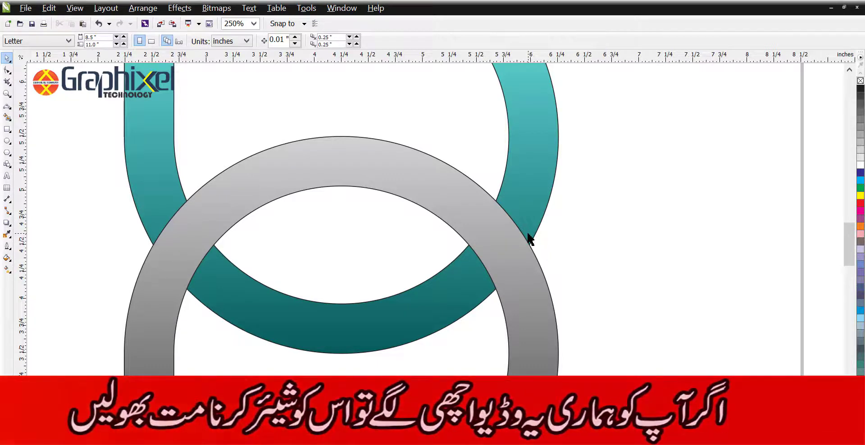
scroll(529, 239, up, 3)
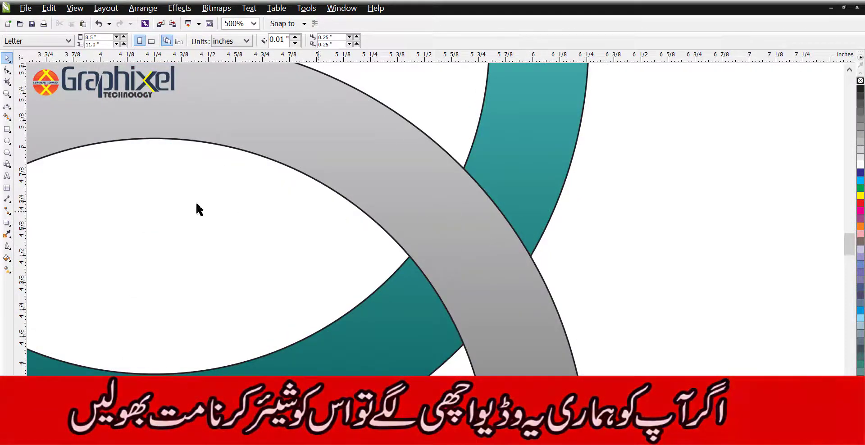
click(6, 108)
click(7, 116)
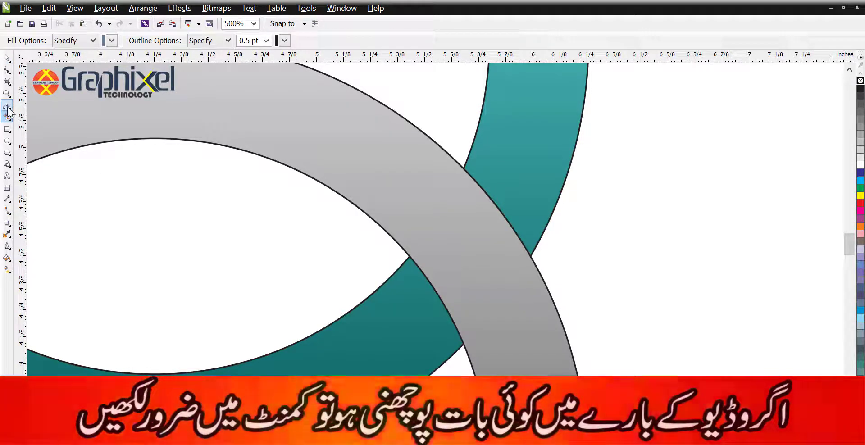
click(10, 109)
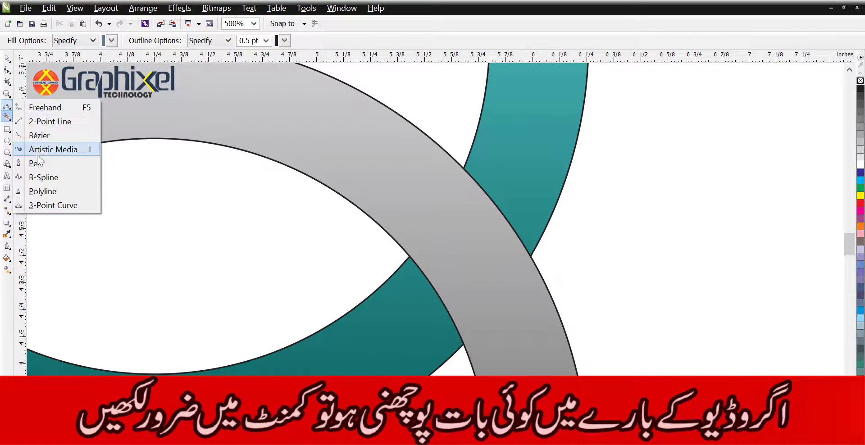
click(44, 204)
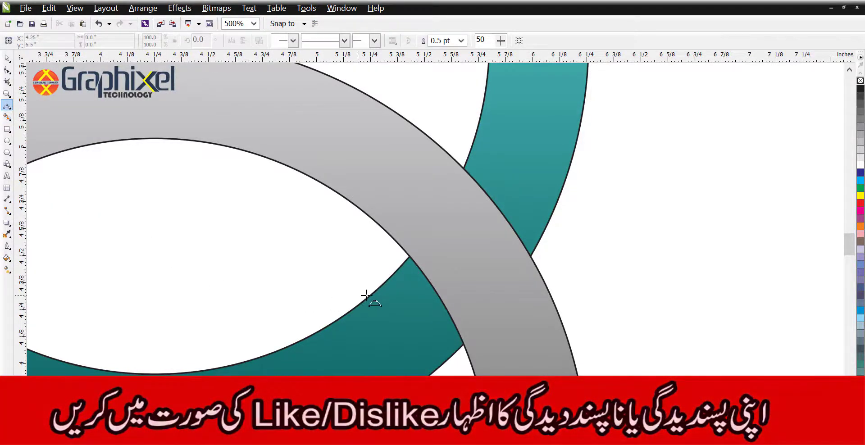
drag(366, 295, 479, 123)
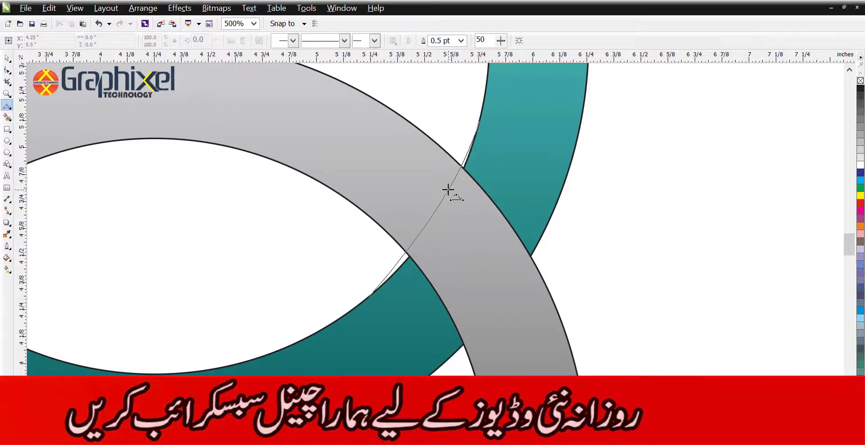
click(436, 215)
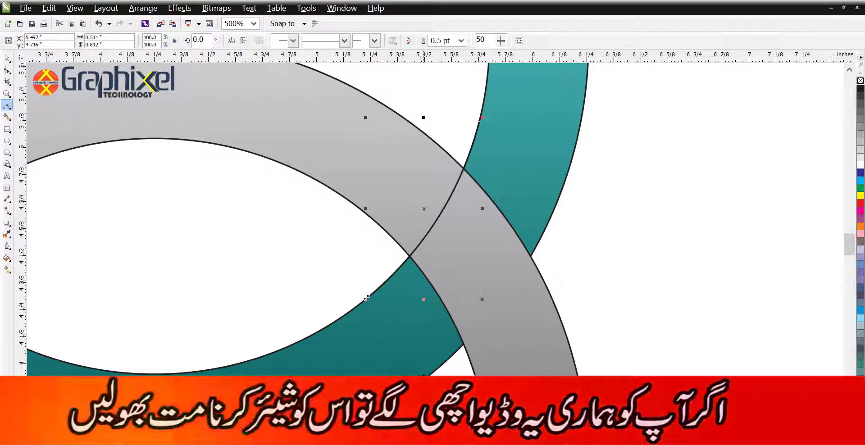
Draw a second 3-point curve across the grey ring, following the teal ring's hidden outer edge at the same crossing.
drag(564, 191, 561, 193)
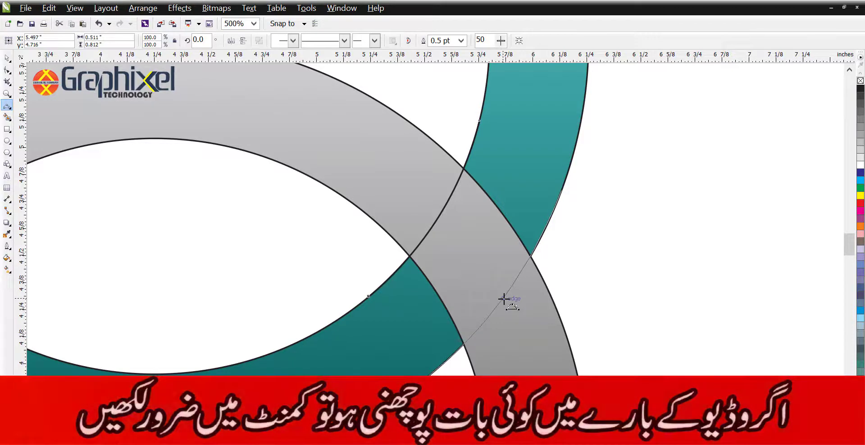
click(503, 299)
key(space)
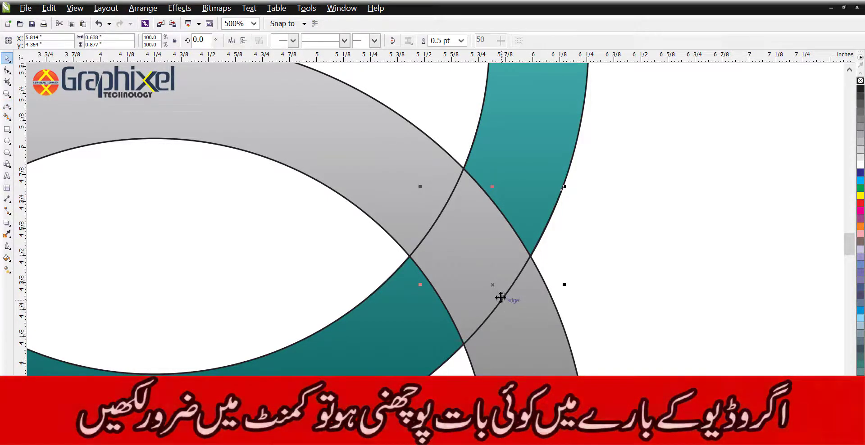
click(627, 146)
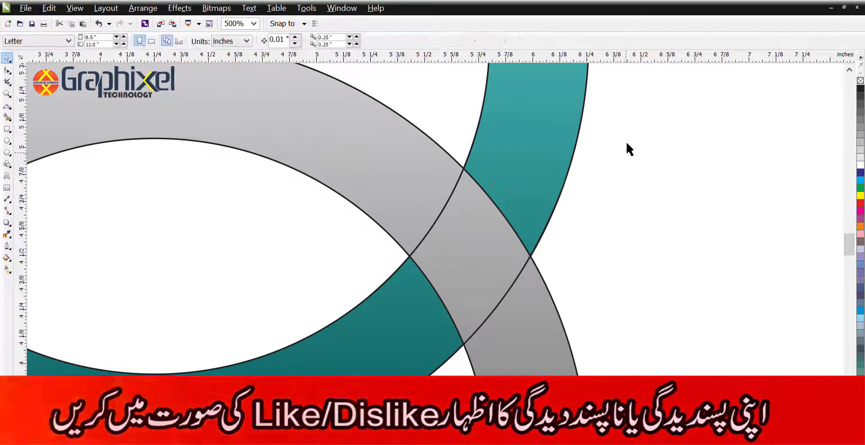
Trim the grey ring along the two crossing curves and delete both curves.
scroll(633, 136, down, 2)
drag(649, 113, 439, 327)
key(ctrl+l)
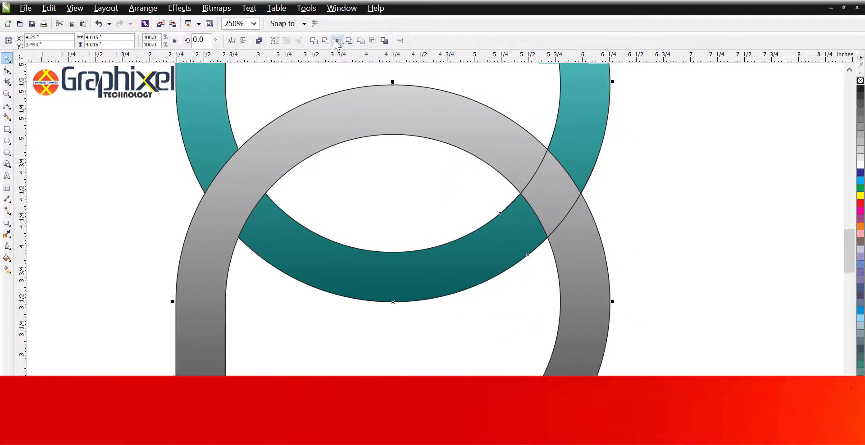
click(636, 127)
drag(637, 85, 462, 263)
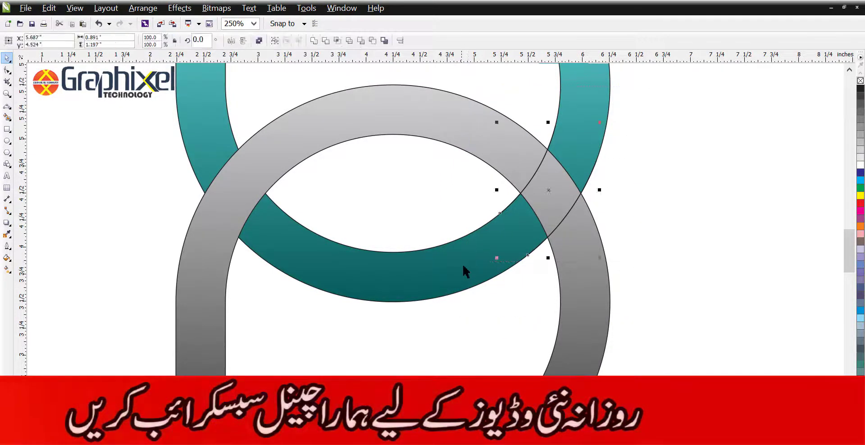
key(Delete)
Break the trimmed grey ring apart and remove its right-hand crossing piece so the teal ring passes in front there.
click(488, 133)
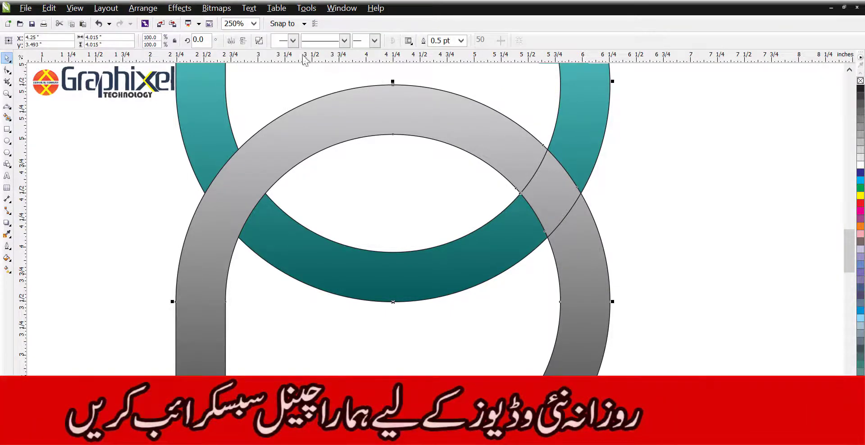
click(259, 40)
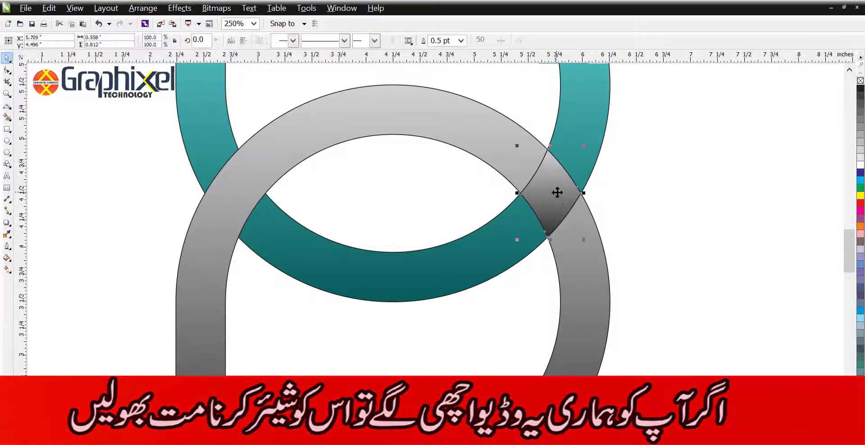
click(628, 212)
scroll(647, 222, down, 4)
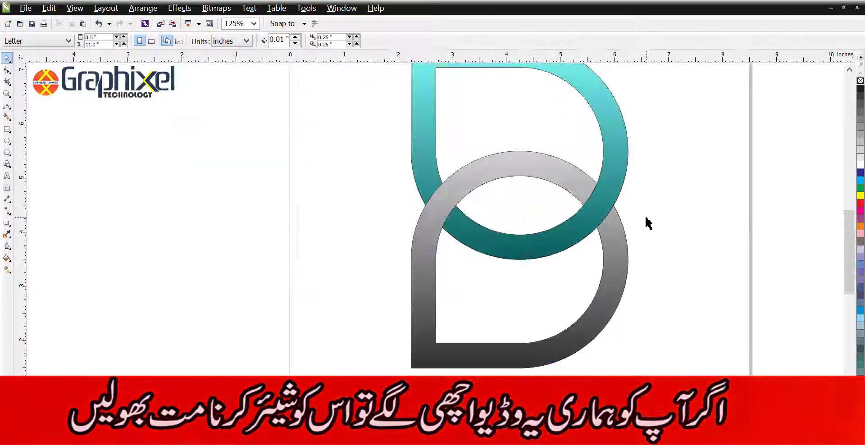
Remove the outlines from both the teal and the grey ring shapes.
drag(676, 115, 445, 345)
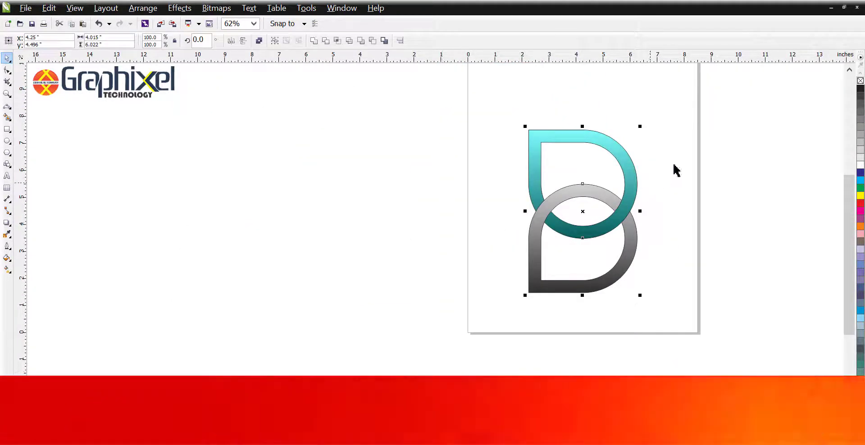
right_click(860, 82)
click(756, 152)
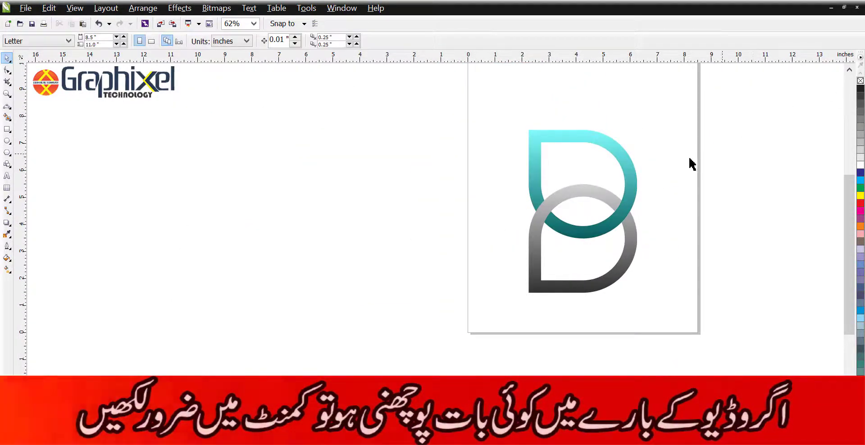
Draw a background rectangle about 8.57 by 4.95 inches beside the page, left of the logo.
click(7, 129)
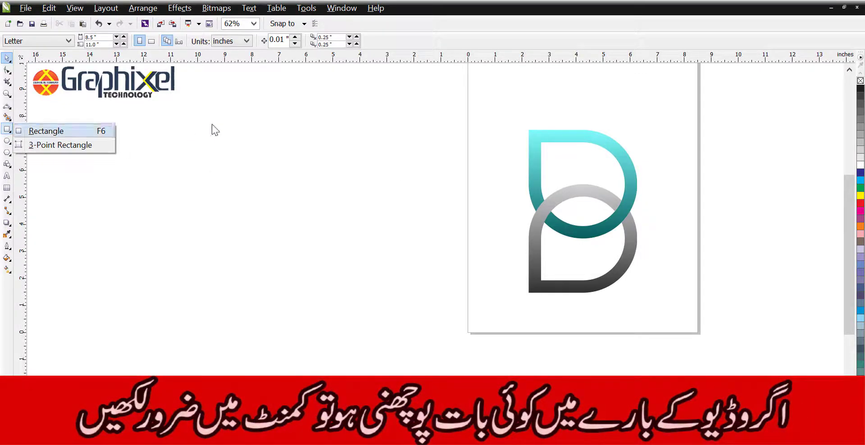
click(45, 128)
drag(209, 127, 441, 260)
key(space)
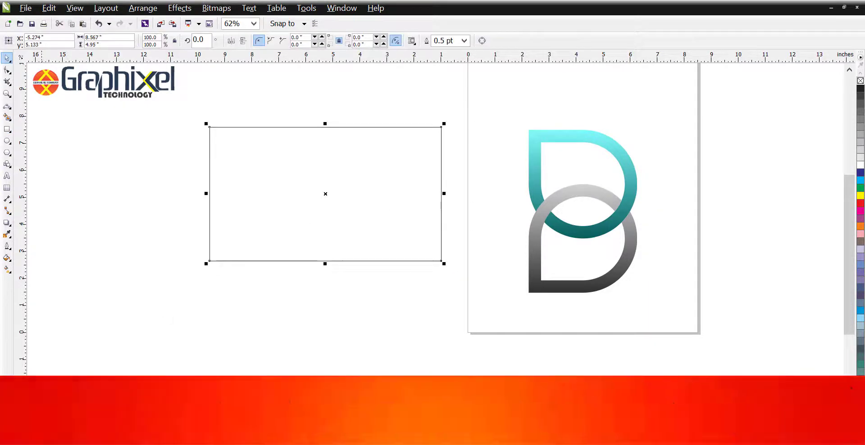
Fill the rectangle with a vertical linear gradient from dark green at the bottom to dark teal at the top.
click(6, 270)
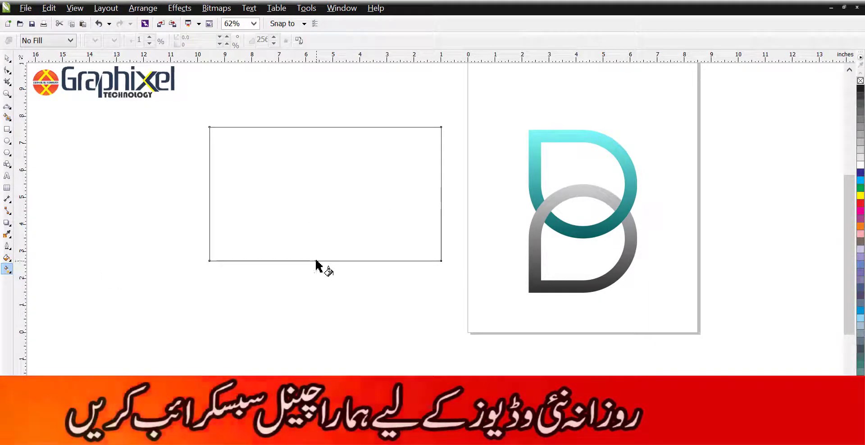
drag(316, 261, 329, 134)
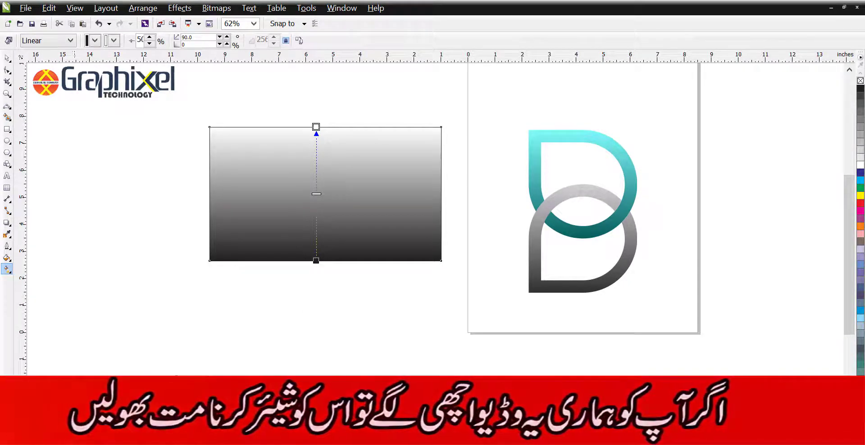
click(72, 412)
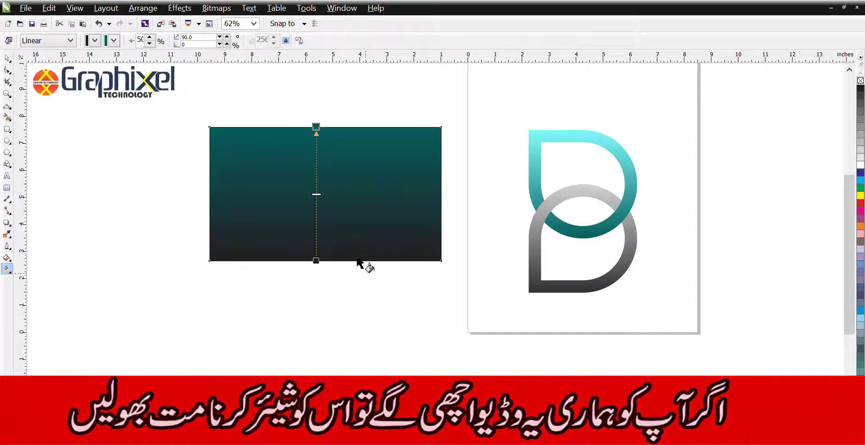
click(316, 260)
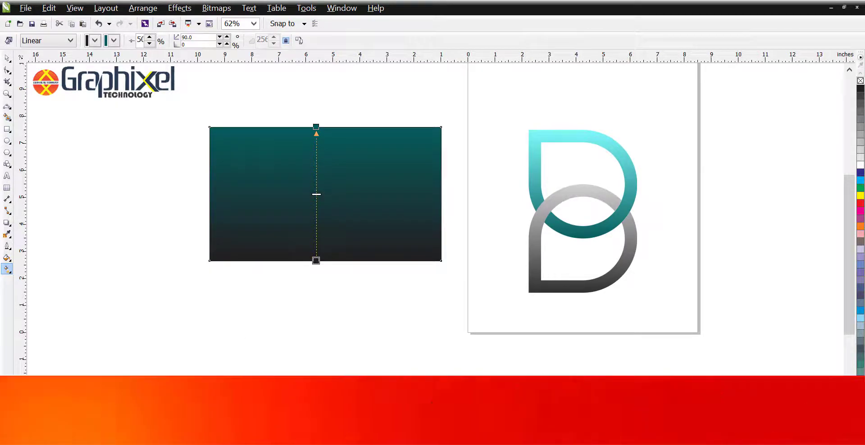
click(73, 412)
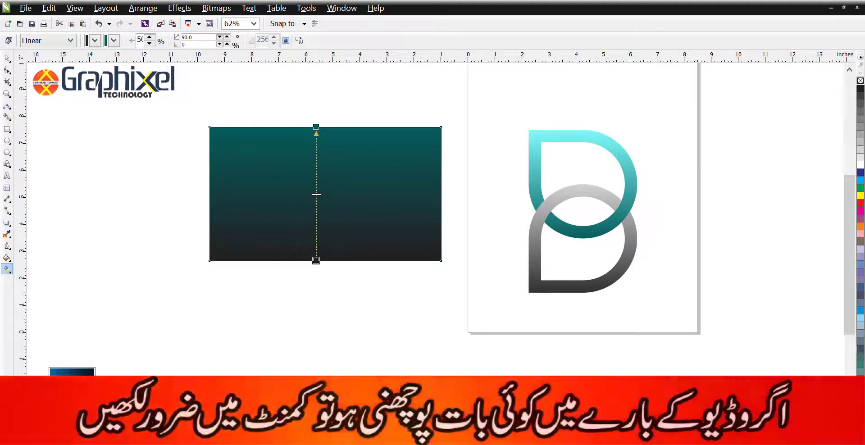
click(86, 397)
key(space)
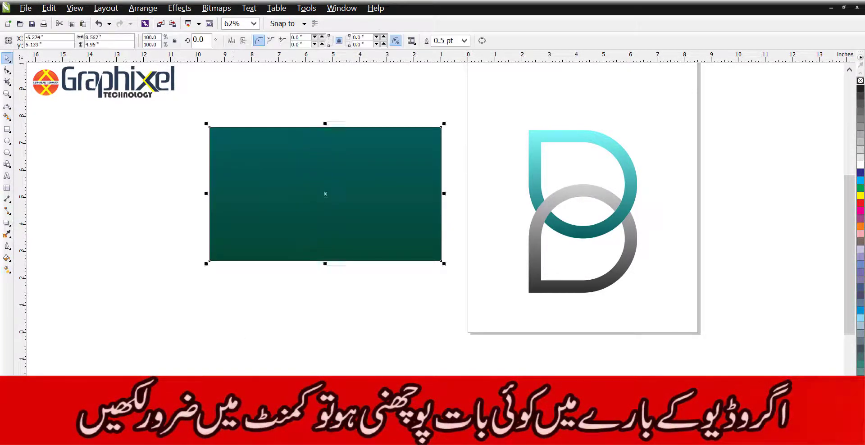
Group the two rings and scale the group down about its centre to about 55% of its size.
click(326, 346)
drag(509, 110, 662, 334)
key(ctrl+g)
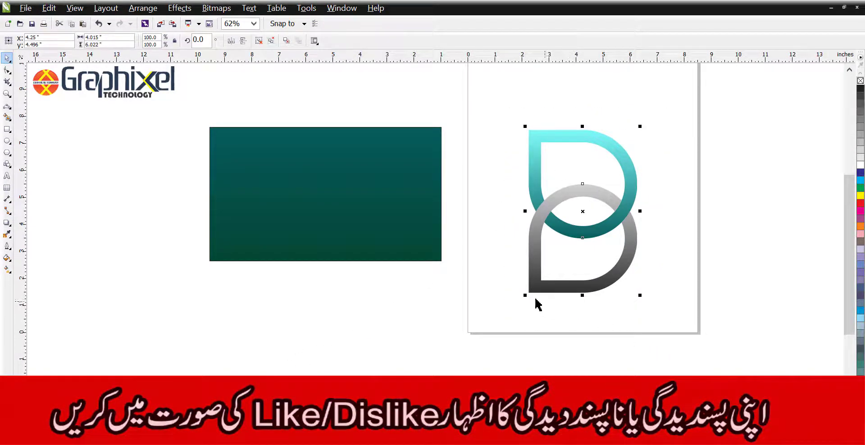
drag(641, 297, 616, 259)
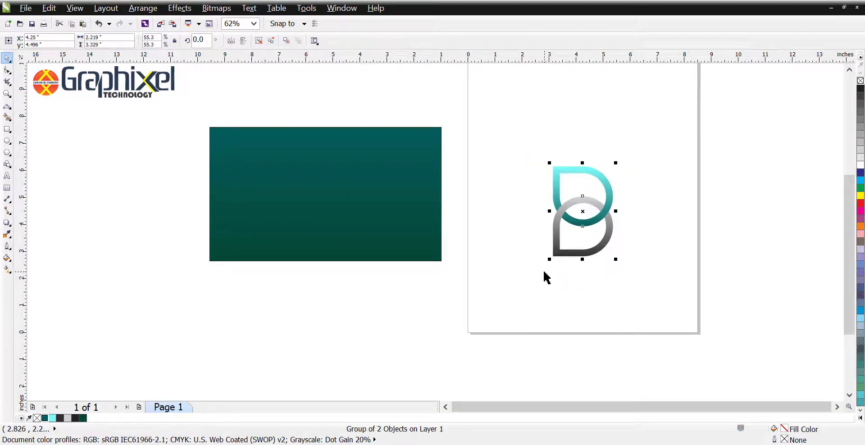
Centre the logo group on the gradient rectangle, then shift it horizontally into the rectangle's right part.
shift+click(389, 220)
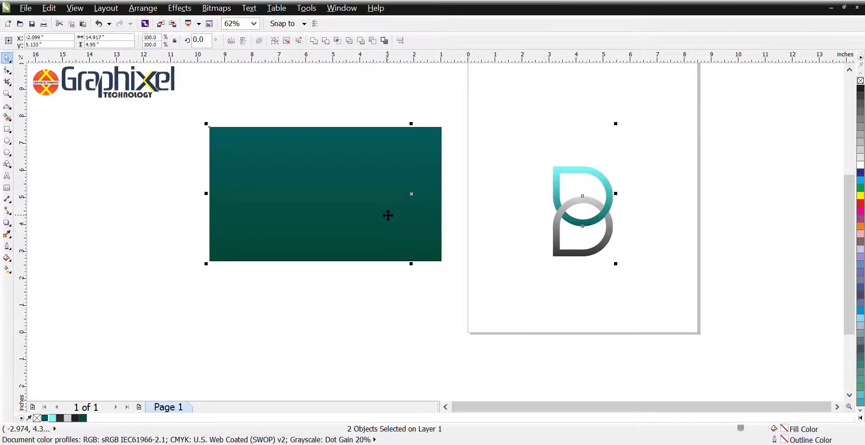
key(c)
key(e)
click(501, 228)
scroll(305, 197, up, 3)
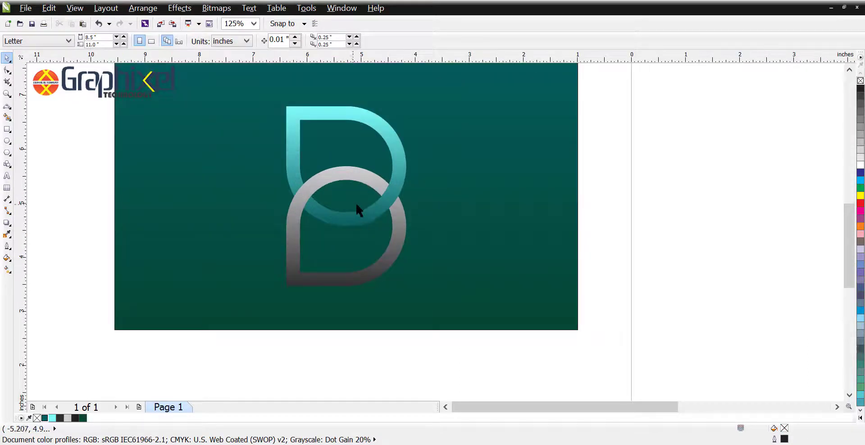
drag(365, 217, 491, 214)
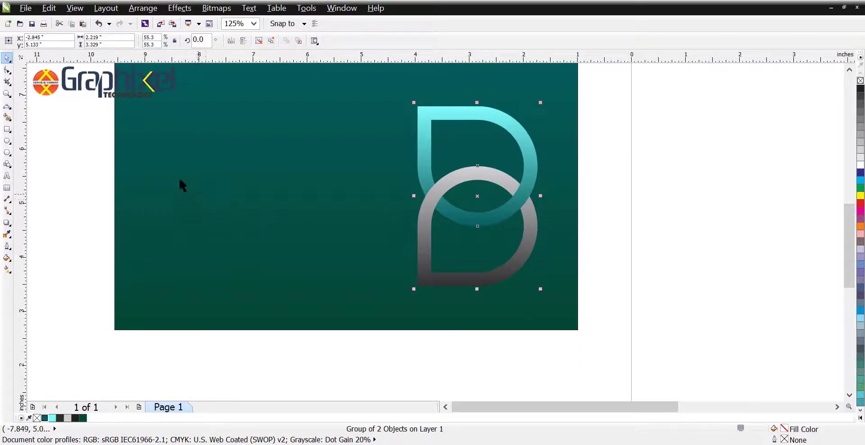
Add a drop shadow to the logo group with opacity 41 and feathering 8.
click(7, 223)
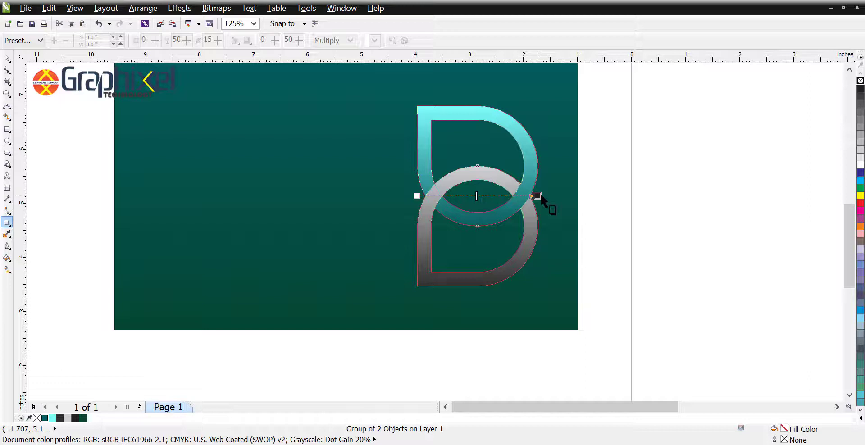
drag(540, 196, 540, 196)
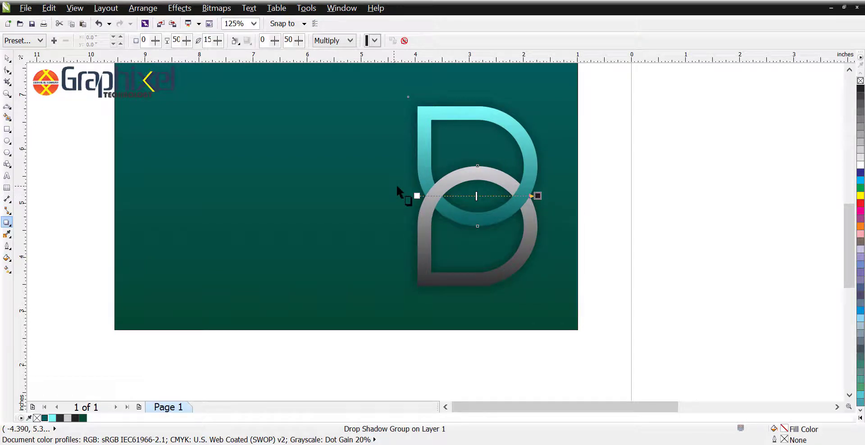
key(space)
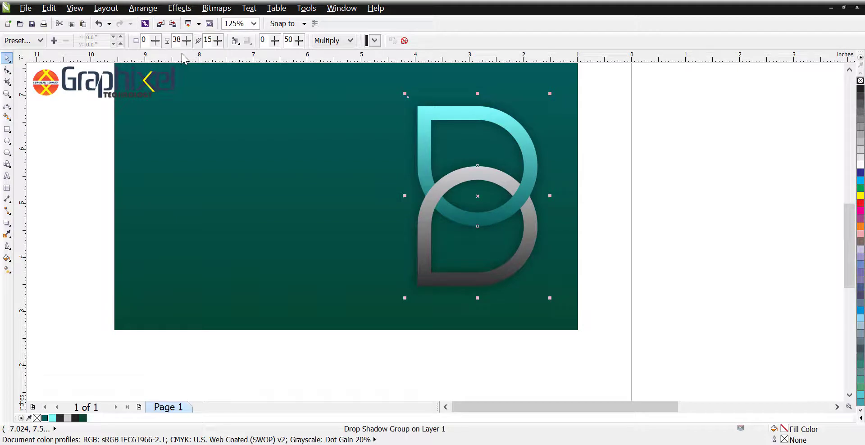
drag(218, 40, 207, 57)
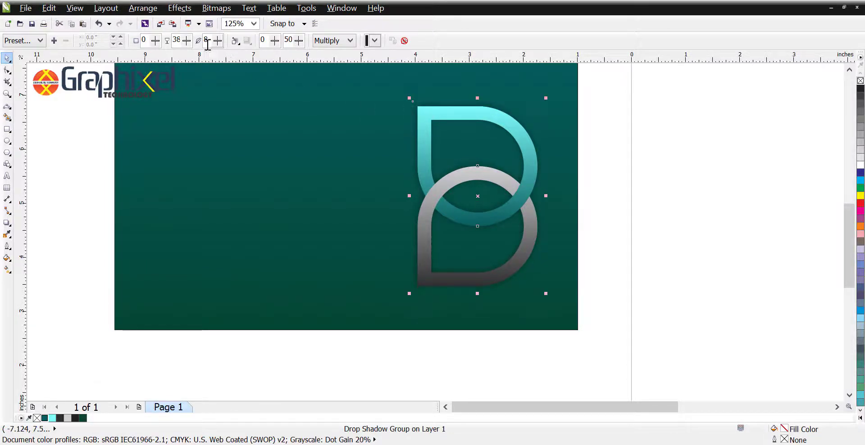
click(186, 41)
Set the shadow's feathering direction to Outside and its blend mode to Normal.
click(235, 41)
click(247, 128)
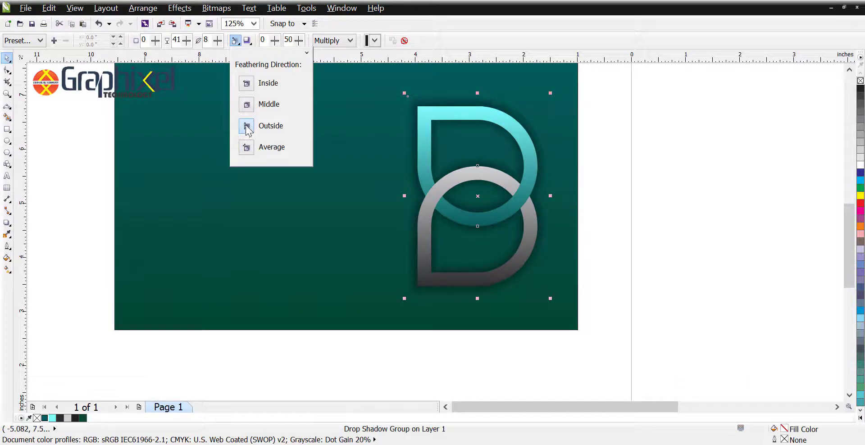
click(247, 41)
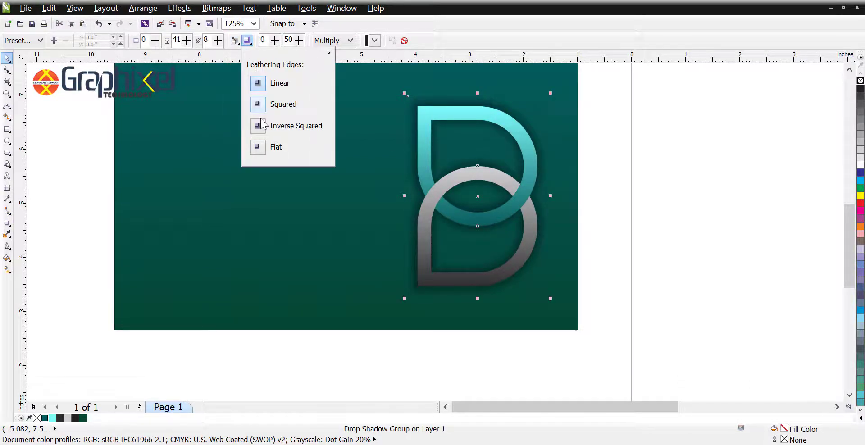
click(329, 44)
click(342, 50)
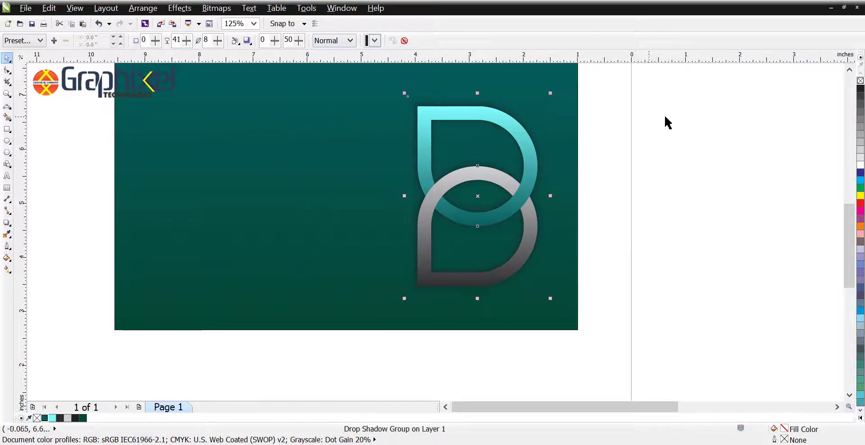
click(679, 122)
Try white as the logo's drop shadow colour, then undo the colour change.
click(530, 169)
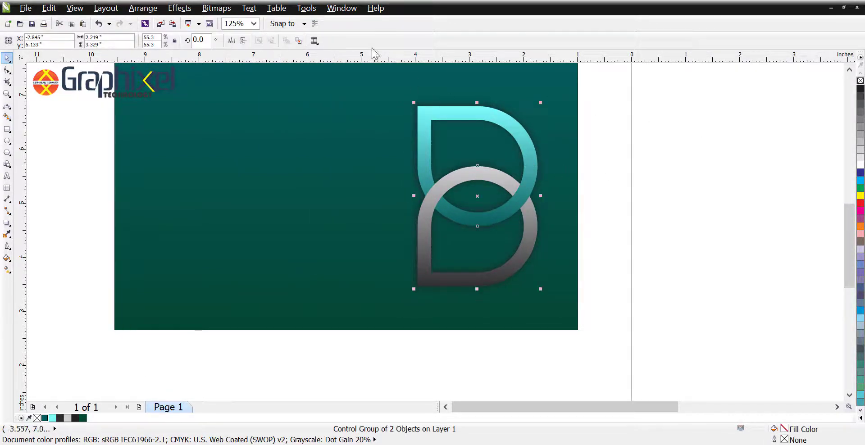
key(space)
click(375, 43)
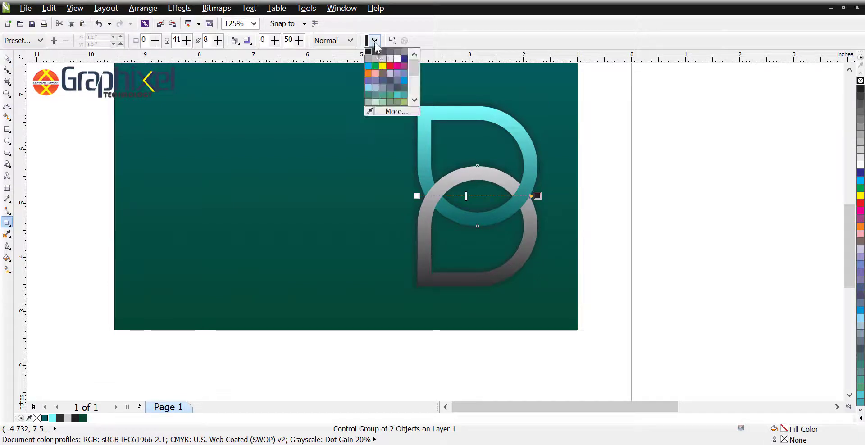
click(392, 63)
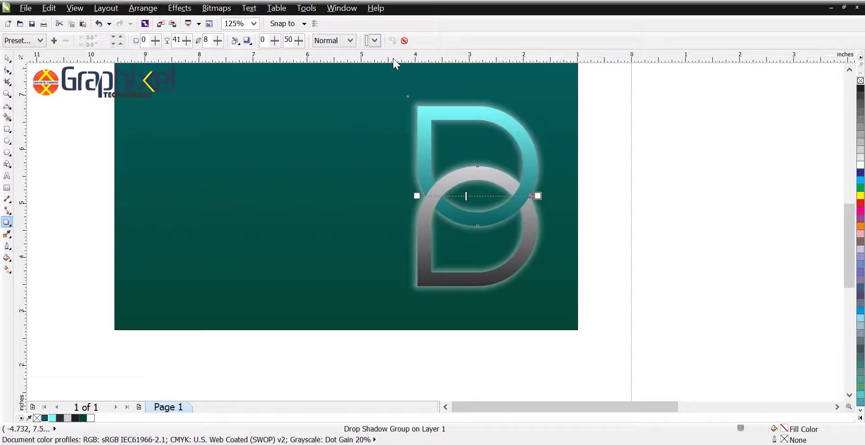
key(ctrl+z)
key(space)
click(634, 140)
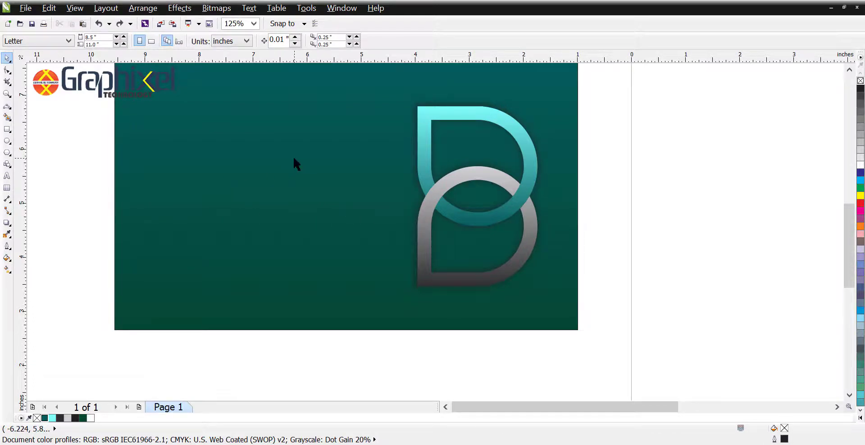
Add the three-line text "LOGO", "DESIGN", "GRAPHIXEL TECHNOLOGY" on the rectangle to the left of the logo.
click(6, 176)
click(199, 153)
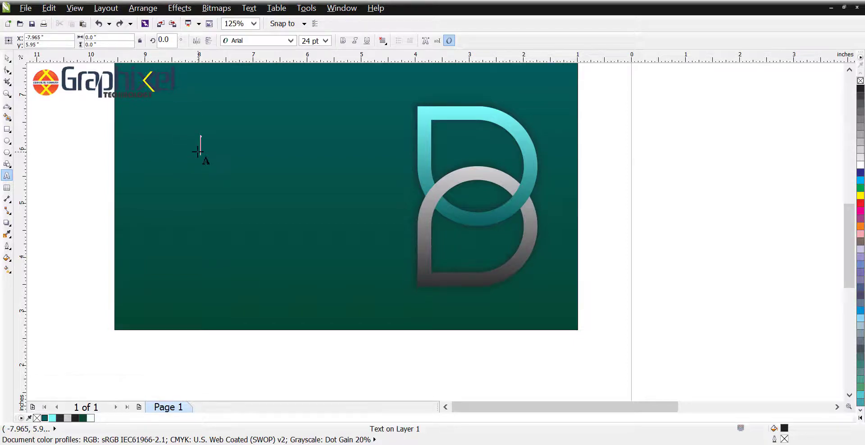
text(LOGO)
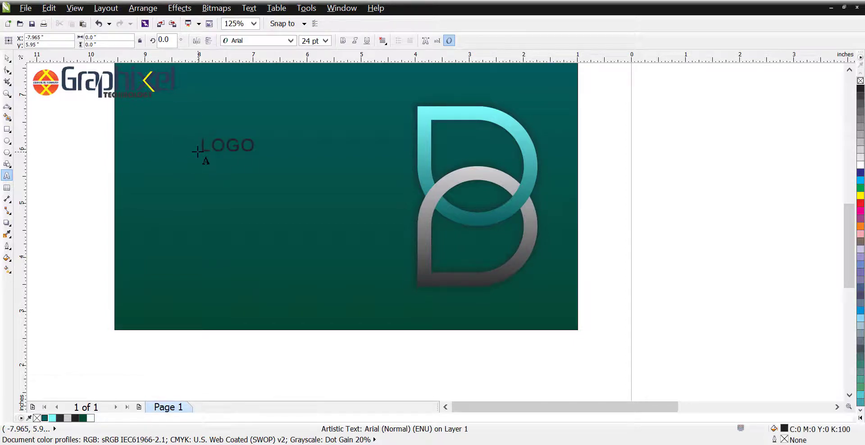
key(Return)
text(DESIGN )
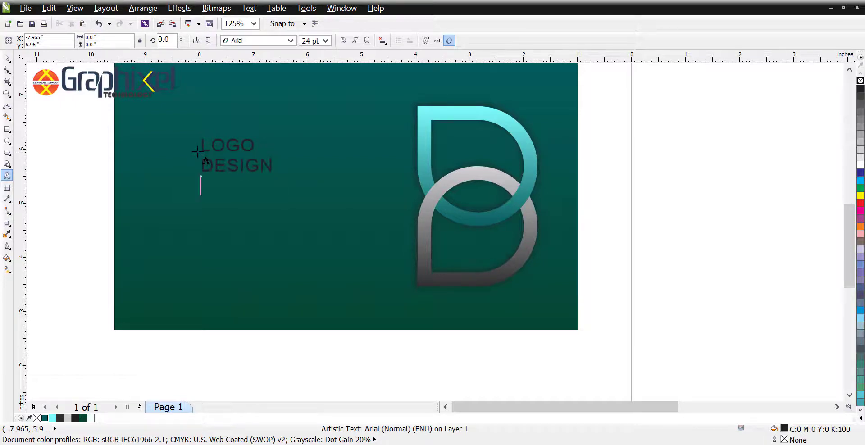
text(GRAPHIXEL)
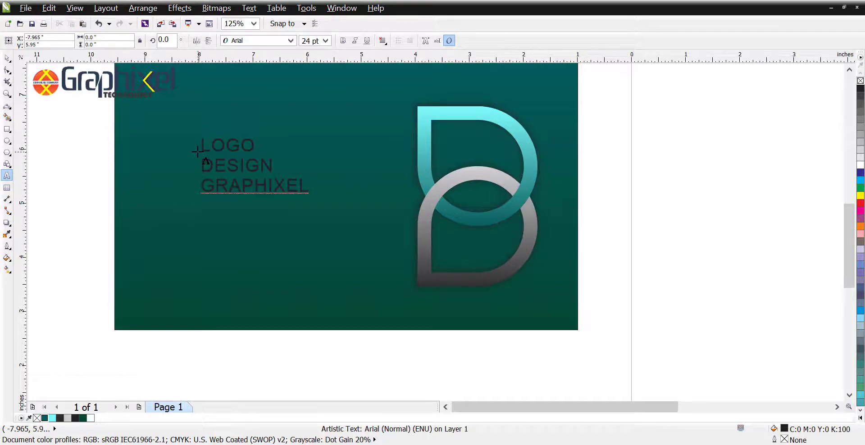
text( TECHNO)
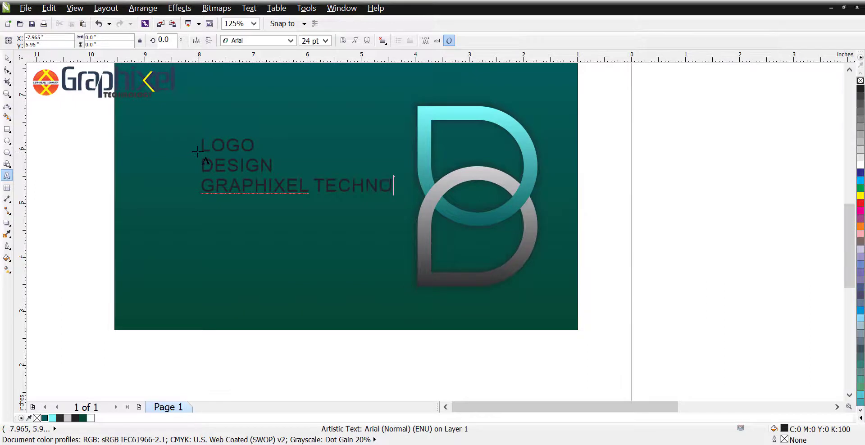
text(LOGY)
Set the text line "GRAPHIXEL TECHNOLOGY" to 7 pt bold.
key(shift+Home)
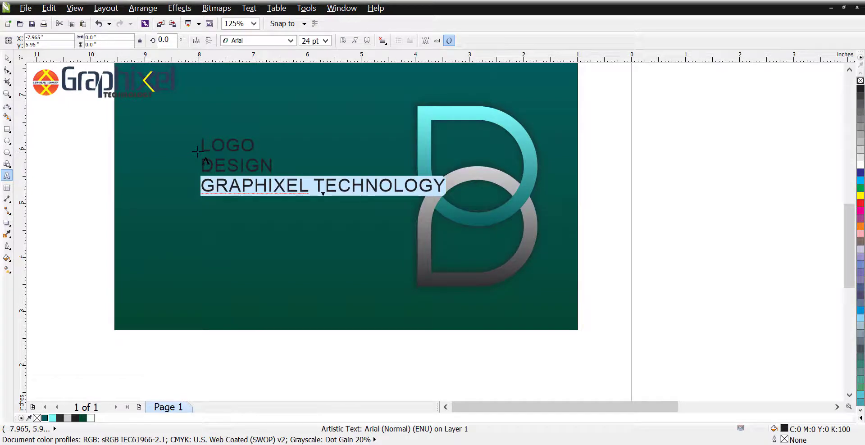
click(323, 41)
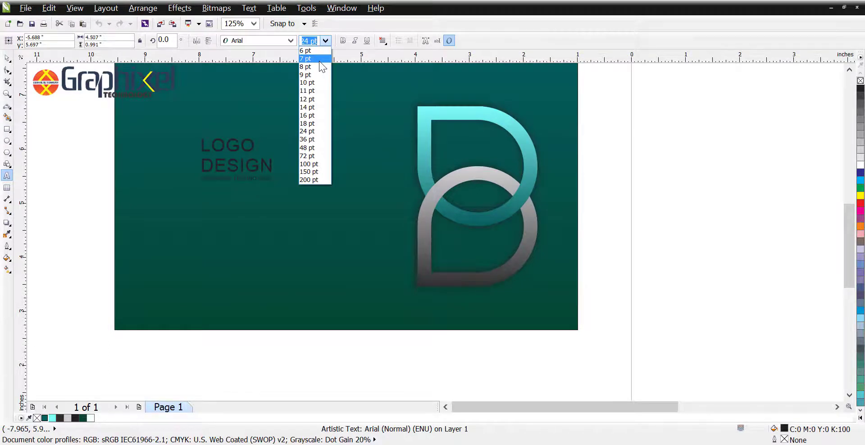
click(321, 60)
click(343, 41)
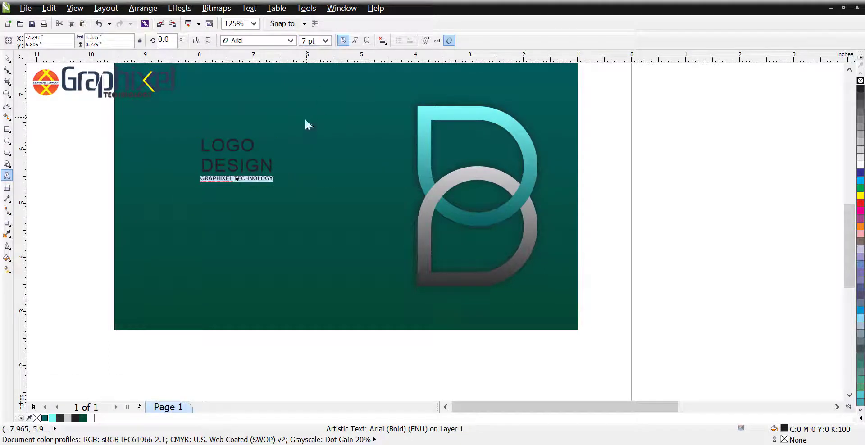
Enlarge the three-line text to about 4.13 by 2.4 in and centre it vertically on the background rectangle.
key(ctrl+space)
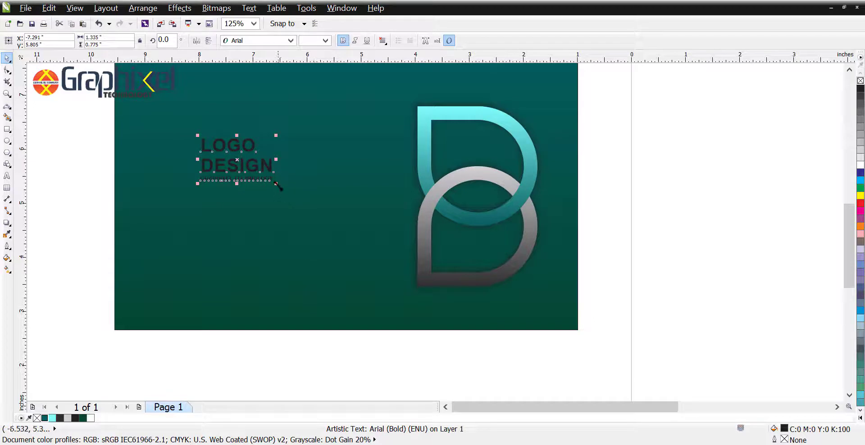
drag(277, 183, 380, 294)
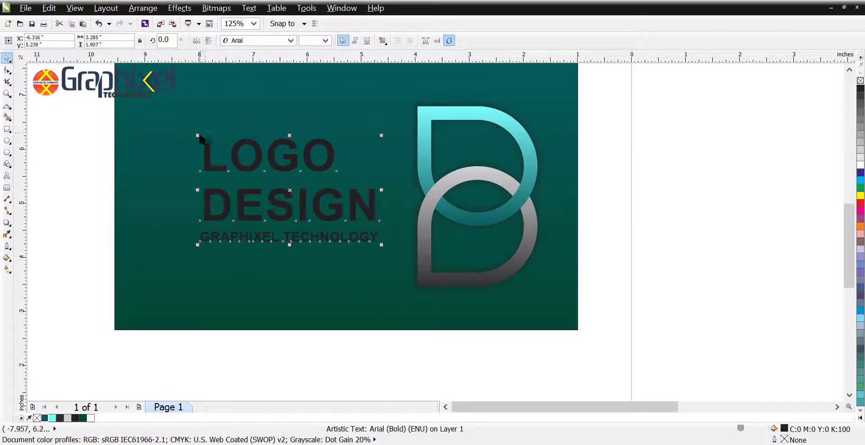
drag(199, 135, 151, 109)
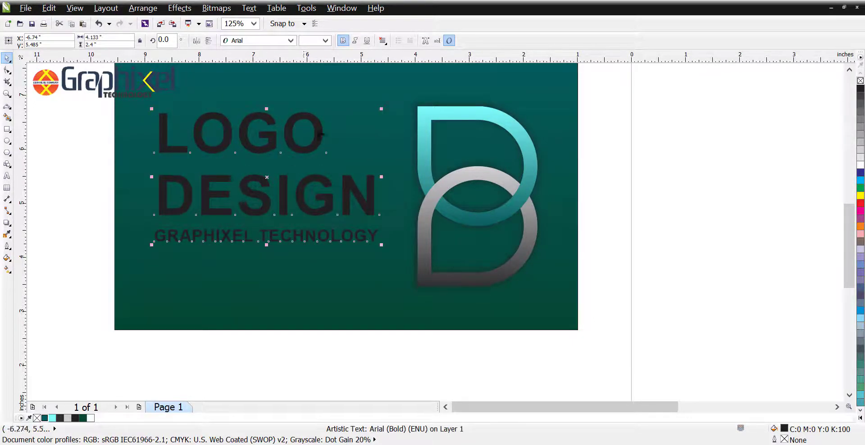
shift+click(332, 126)
key(e)
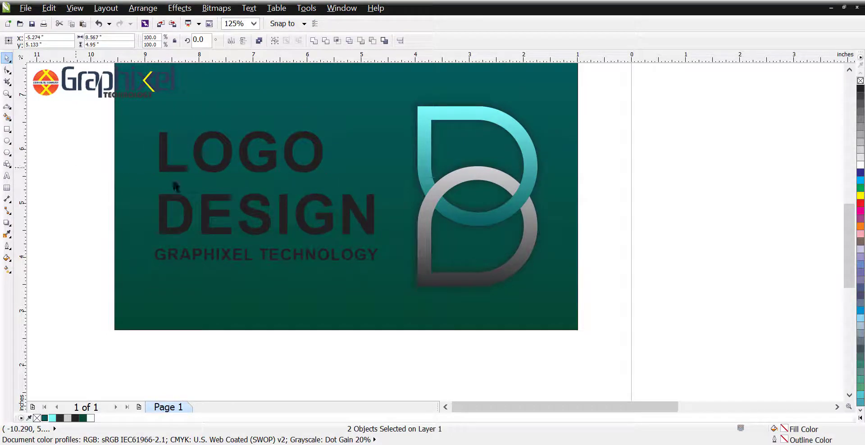
key(Escape)
Enlarge the logo about its centre to about 2.63 by 3.95 in, and the text about its centre to about 4.42 by 2.57 in.
click(434, 190)
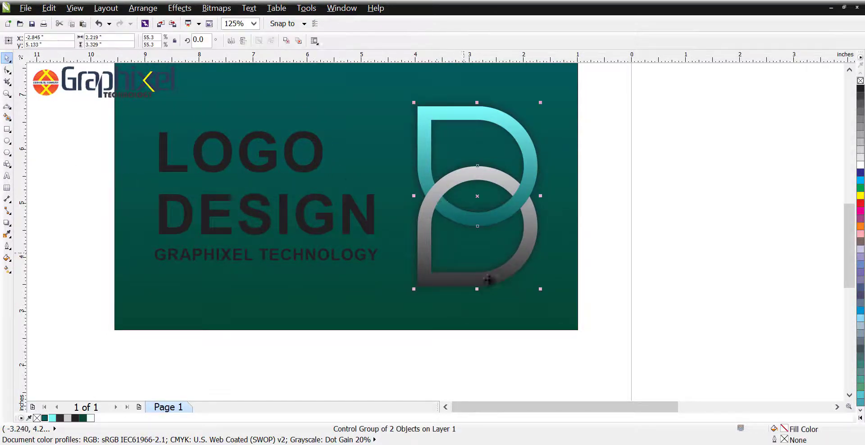
drag(546, 293, 561, 304)
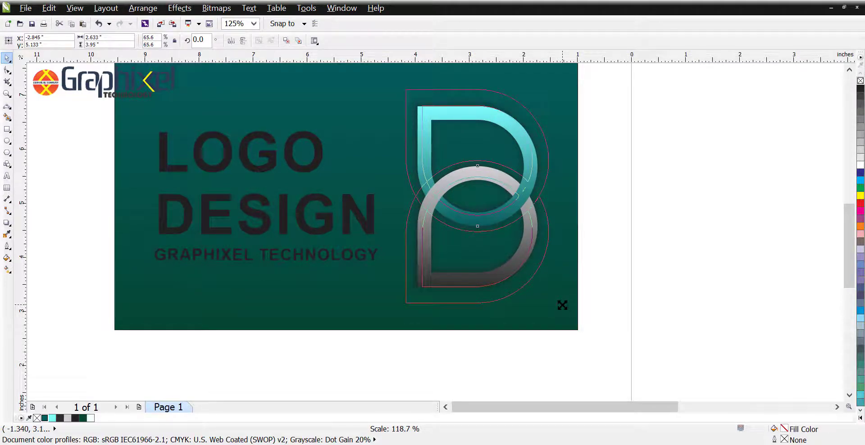
click(646, 232)
key(F4)
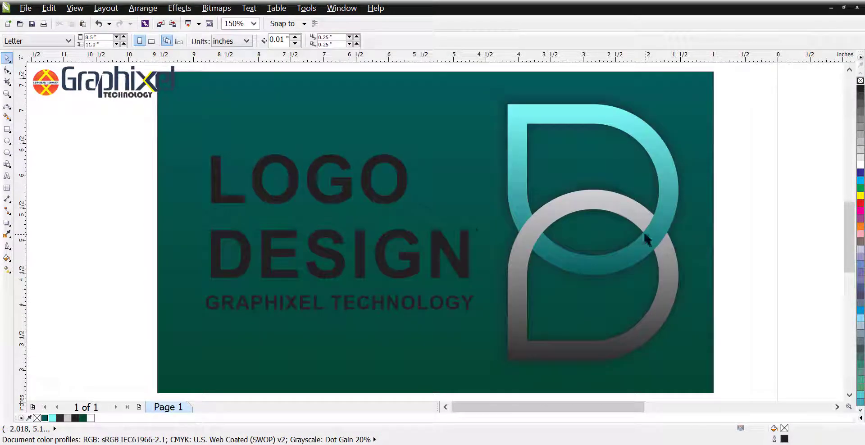
click(458, 269)
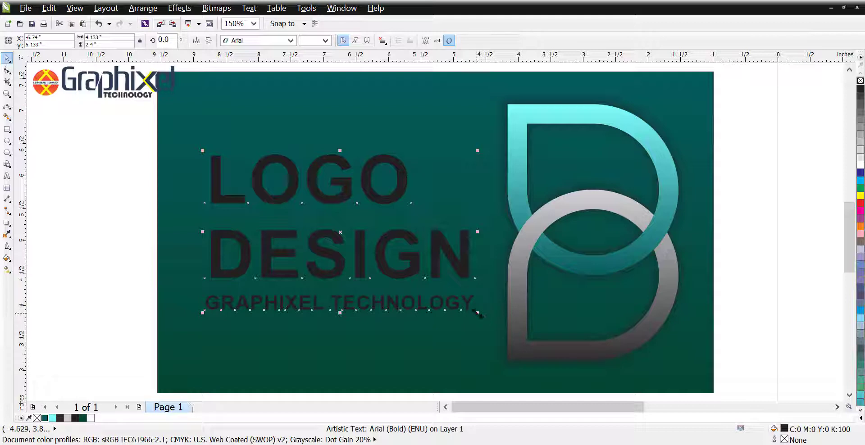
drag(477, 314, 487, 319)
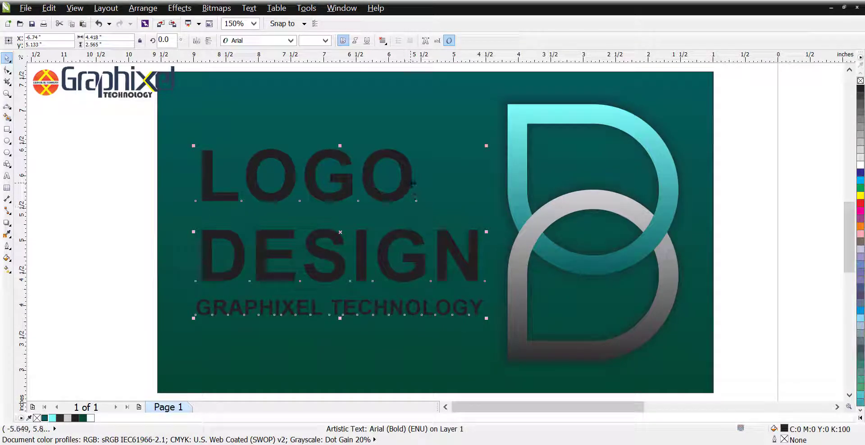
Colour the text line "LOGO" with the light cyan from the document's colours.
double_click(411, 180)
drag(410, 180, 197, 180)
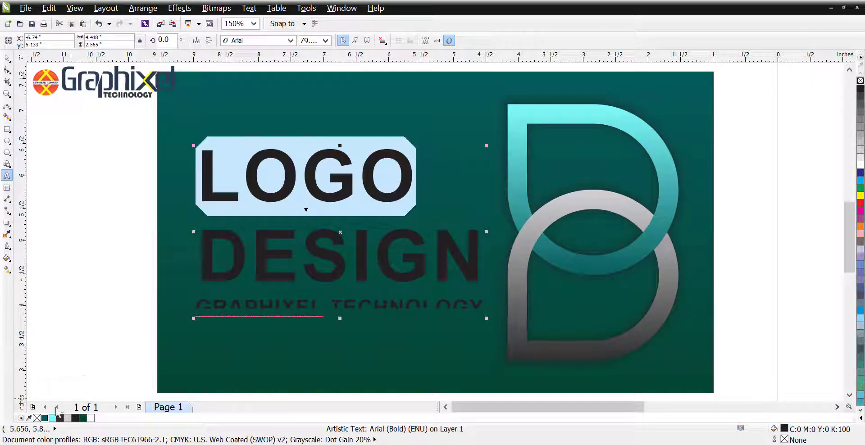
click(53, 418)
Try the dark teal (R6 G92 B91) as the fill colour of the text line "DESIGN".
drag(206, 257, 495, 261)
click(42, 419)
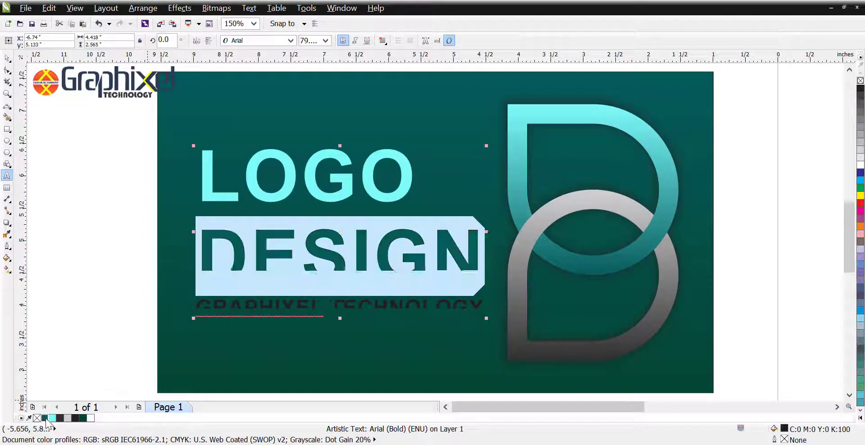
click(195, 307)
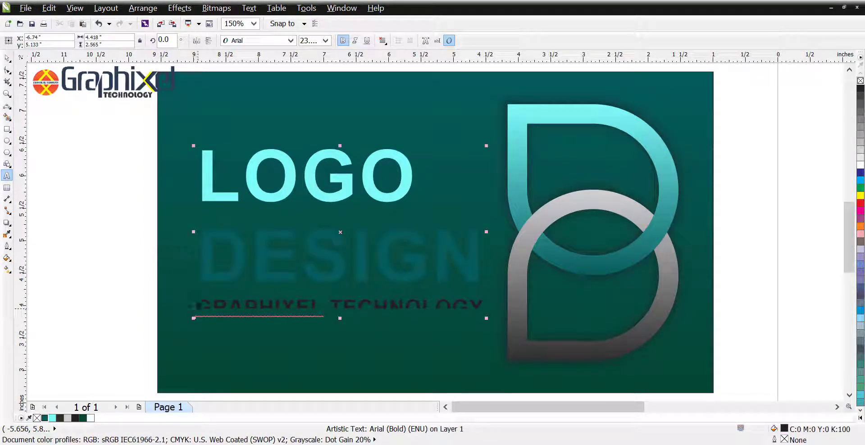
Colour the text line "DESIGN" light grey (R209 G209 B211) and the line "GRAPHIXEL TECHNOLOGY" white.
drag(200, 272, 490, 275)
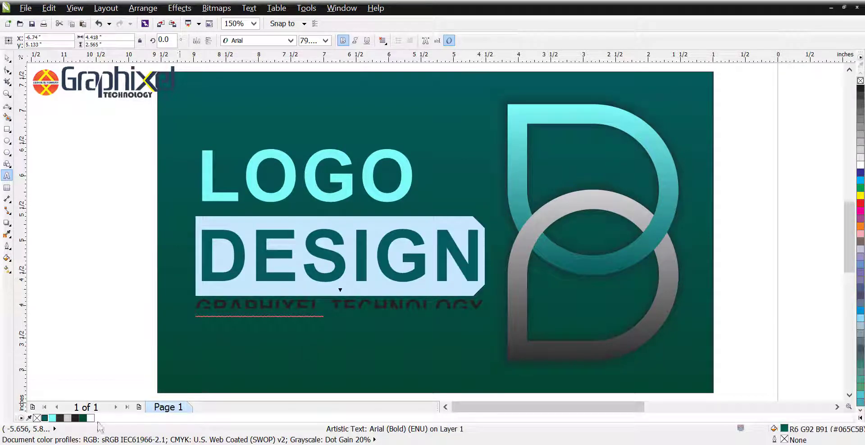
click(68, 418)
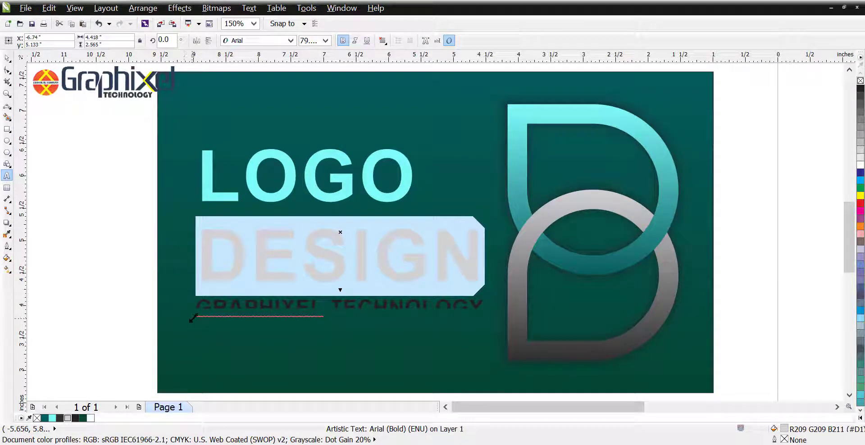
drag(196, 307, 506, 310)
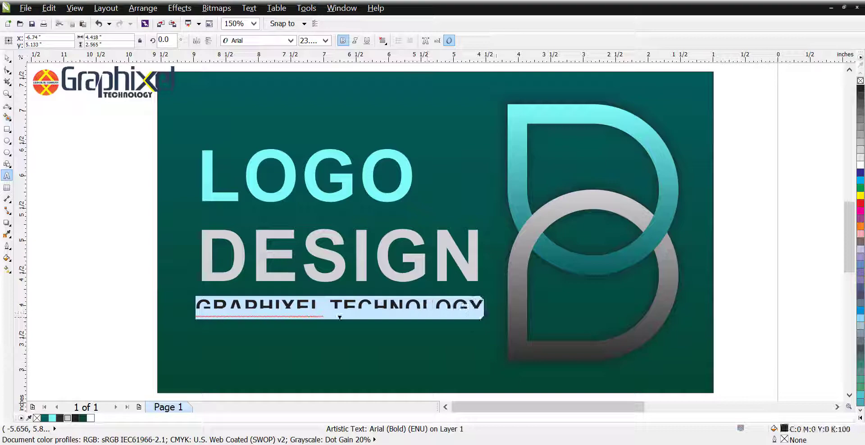
click(90, 417)
key(Escape)
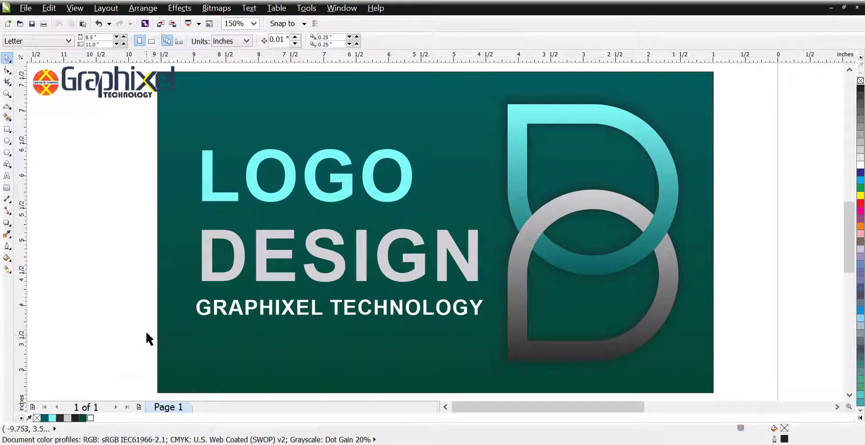
scroll(149, 339, down, 2)
scroll(149, 339, up, 2)
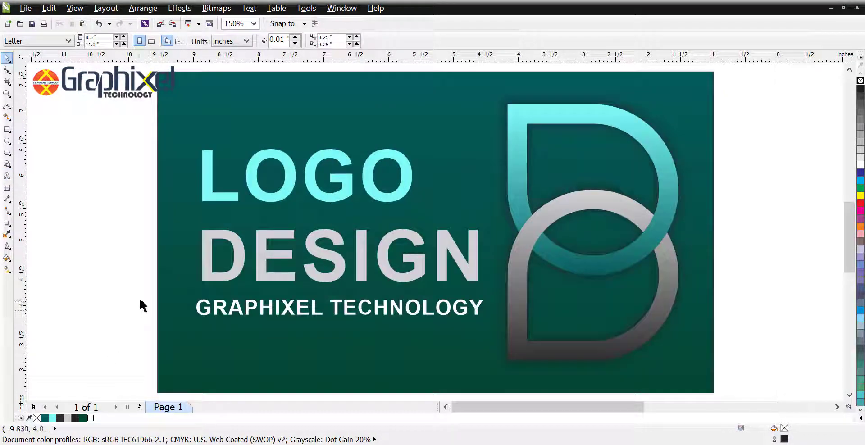